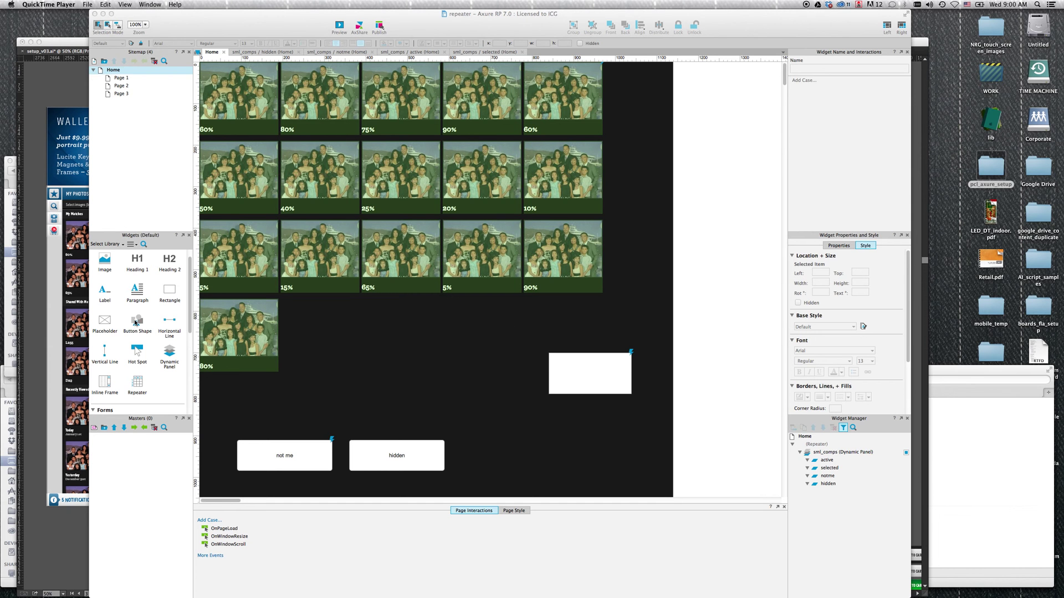
- Switch to the Illustrator mockup and zoom into the left artboard's photo grid
{"action": "key", "text": "super+Tab"}
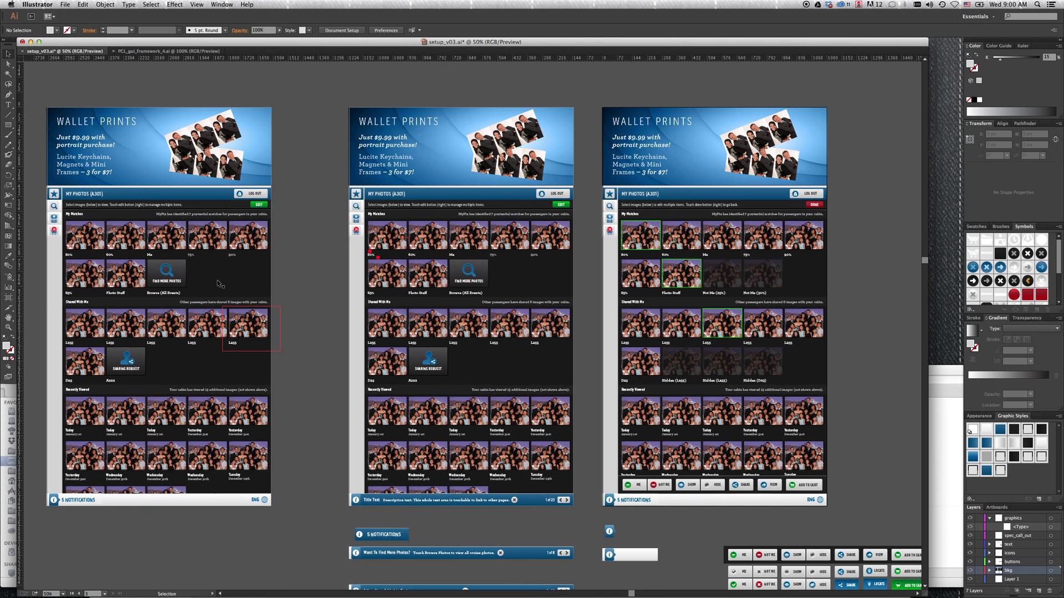
{"action": "key", "text": "z"}
{"action": "left_click_drag", "start_coordinate": [308, 199], "coordinate": [166, 419]}
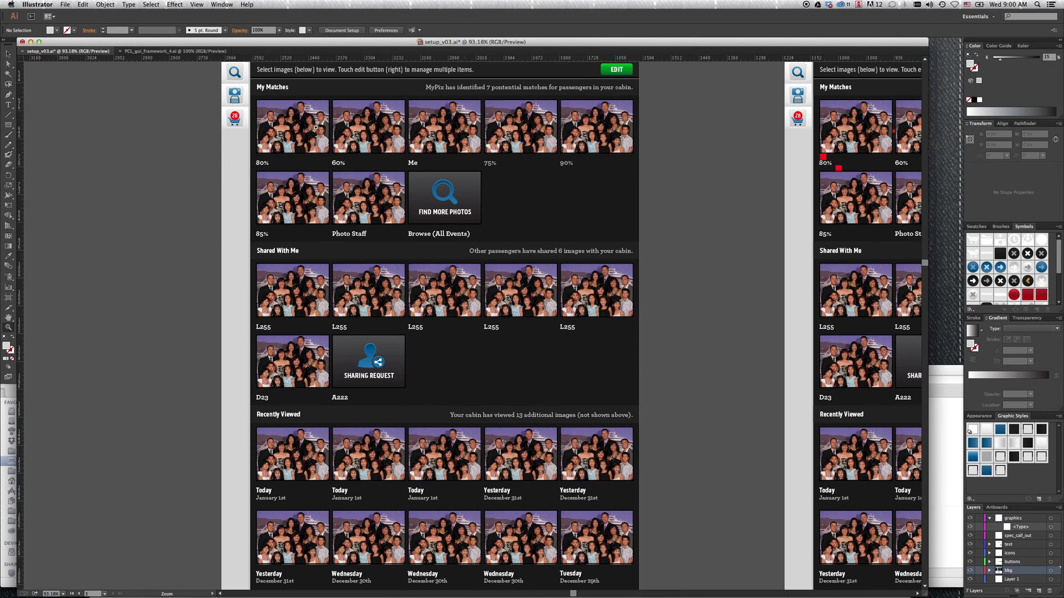
- Scroll around the My Photos thumbnail grid, then zoom the mockup out to 65%
{"action": "scroll", "coordinate": [415, 231], "scroll_direction": "up", "scroll_amount": 1}
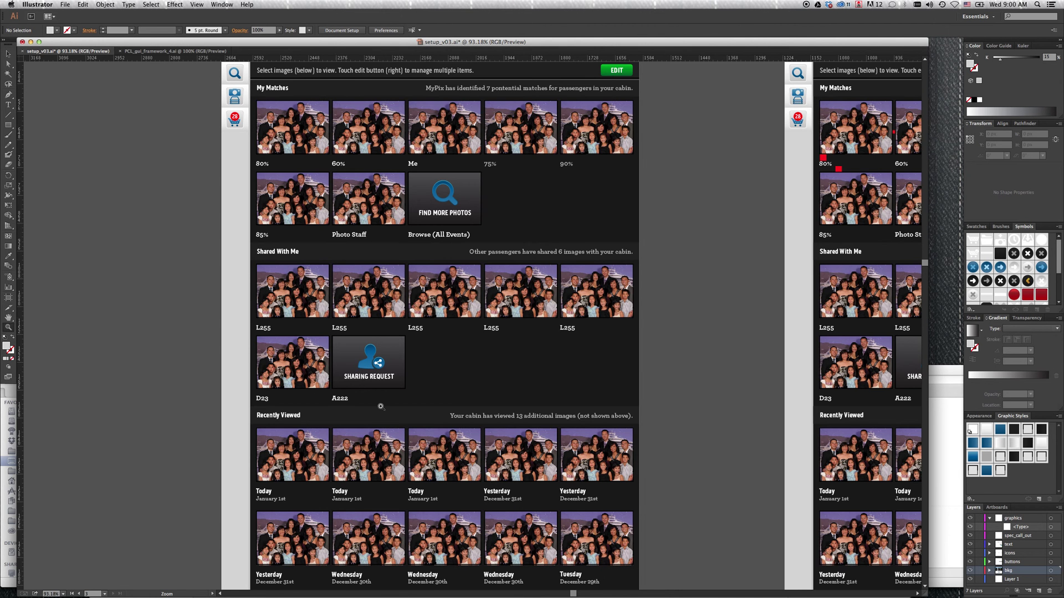
{"action": "scroll", "coordinate": [381, 408], "scroll_direction": "down", "scroll_amount": 10}
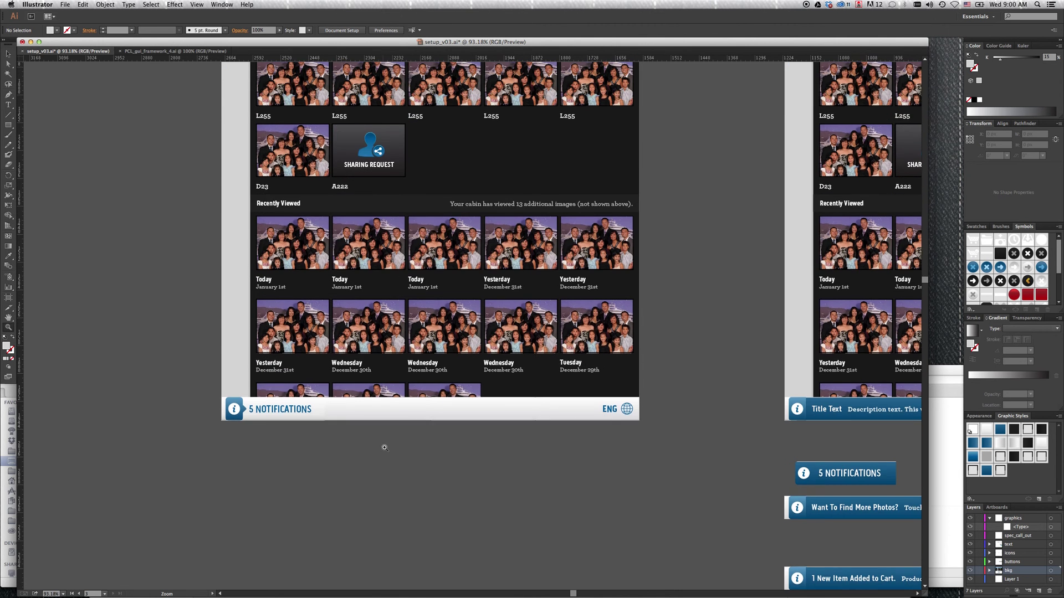
{"action": "scroll", "coordinate": [385, 447], "scroll_direction": "down", "scroll_amount": 3}
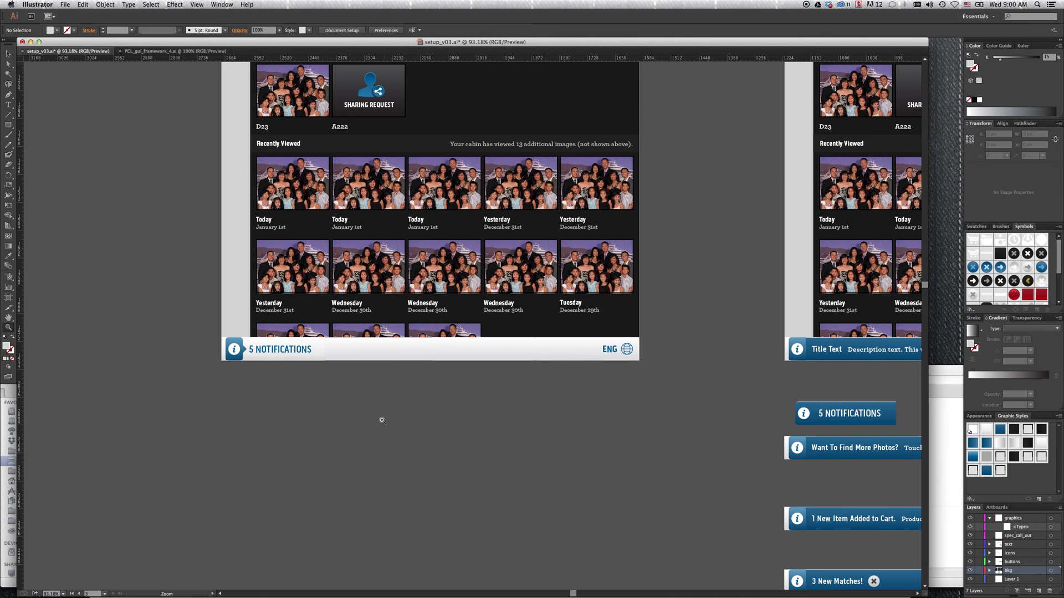
{"action": "scroll", "coordinate": [415, 261], "scroll_direction": "up", "scroll_amount": 20}
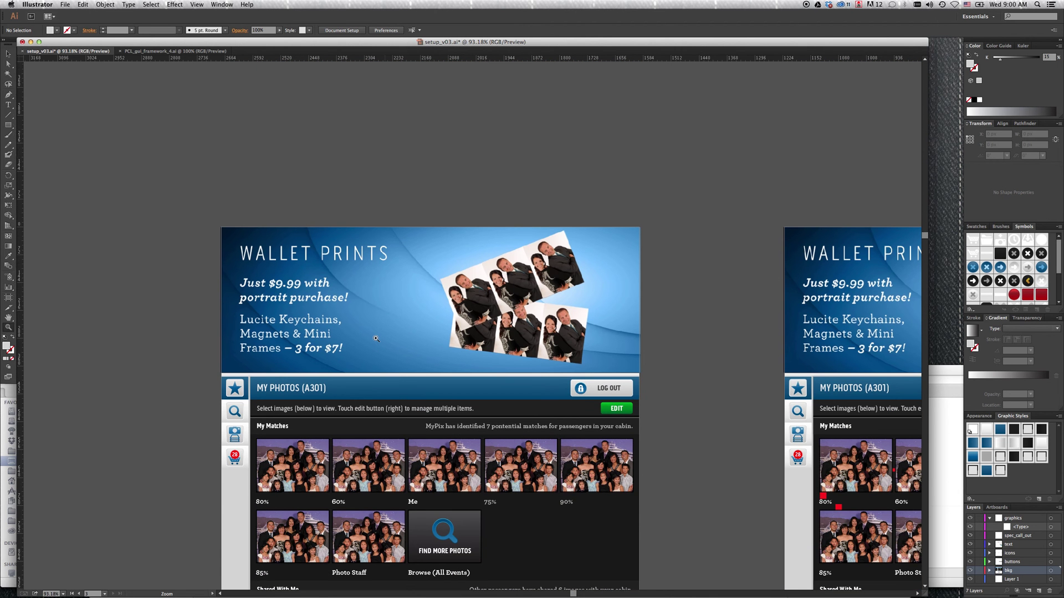
{"action": "scroll", "coordinate": [376, 338], "scroll_direction": "up", "scroll_amount": 6}
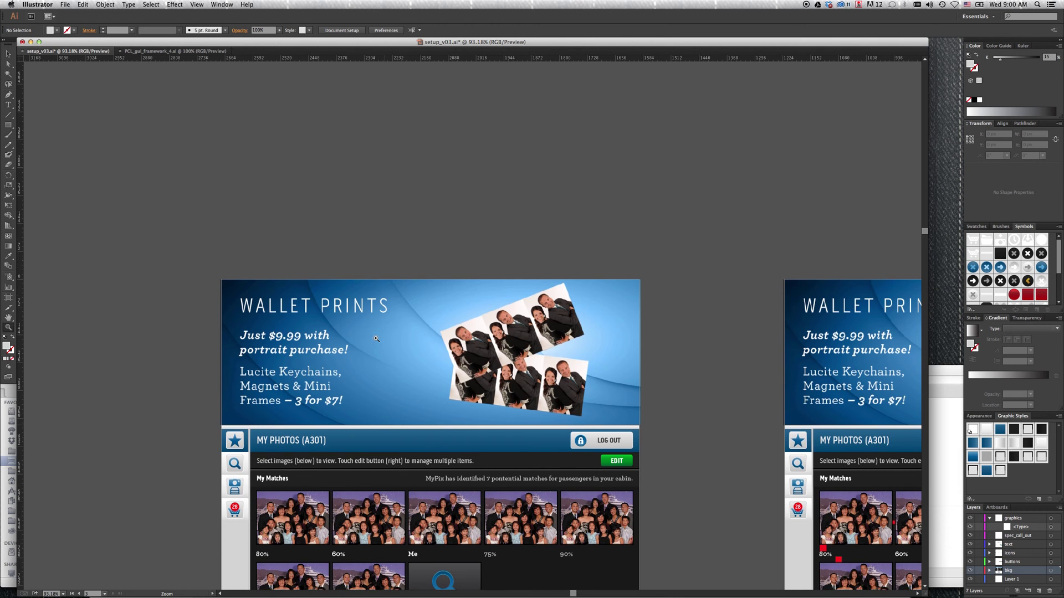
{"action": "scroll", "coordinate": [376, 338], "scroll_direction": "down", "scroll_amount": 1}
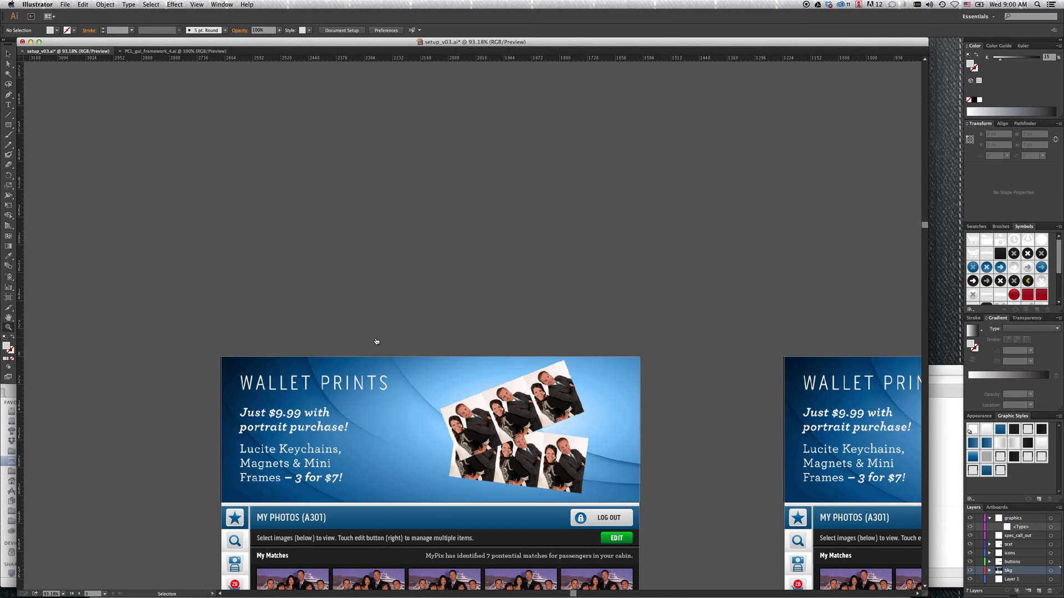
{"action": "left_click", "coordinate": [376, 338], "text": "alt"}
- Bring the Axure repeater prototype back to the front and preview it in the browser
{"action": "key", "text": "super+Tab"}
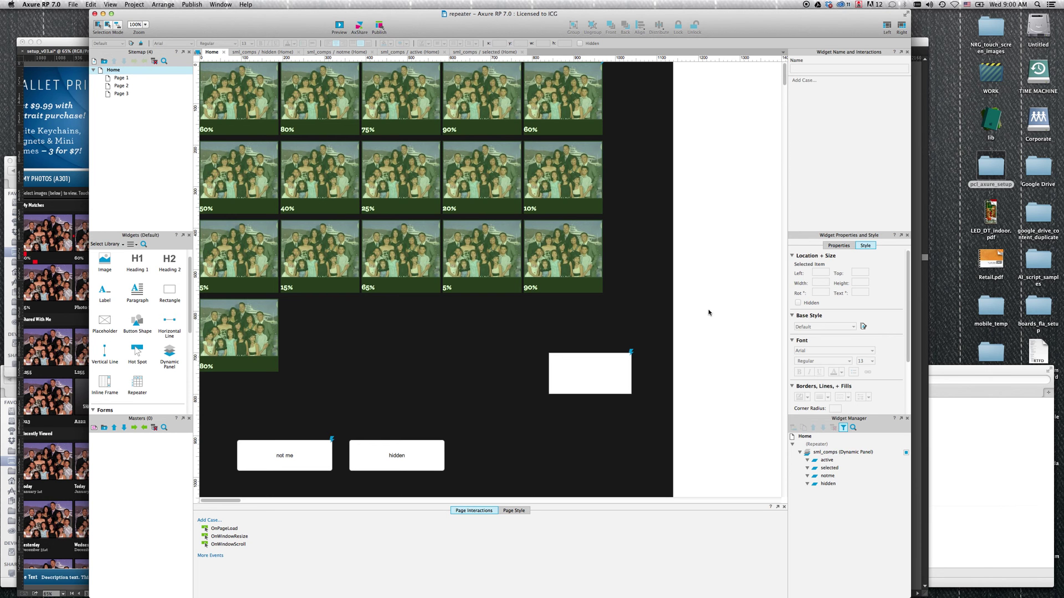
{"action": "scroll", "coordinate": [708, 313], "scroll_direction": "down", "scroll_amount": 1}
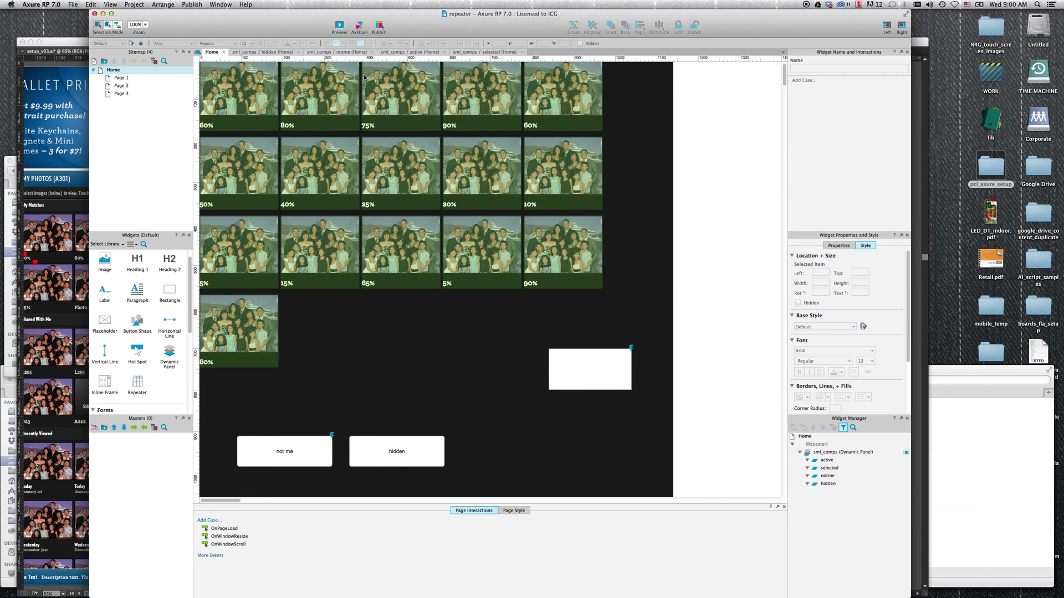
{"action": "left_click", "coordinate": [339, 26]}
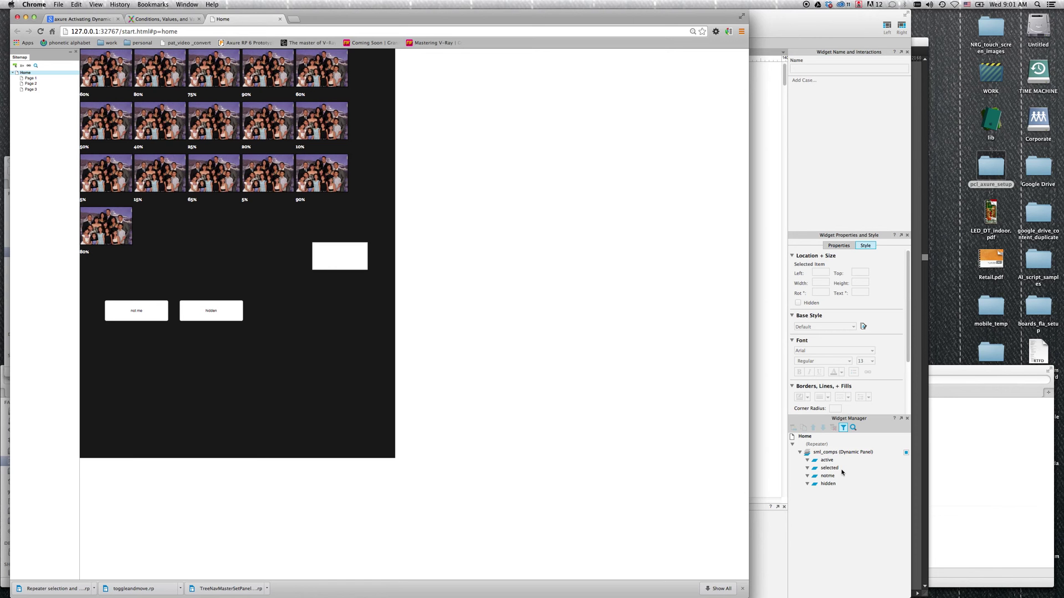
- In the preview, select the 20%, 25%, 65% and 5% thumbnails, then try the not me button
{"action": "left_click", "coordinate": [275, 127]}
{"action": "left_click", "coordinate": [221, 127]}
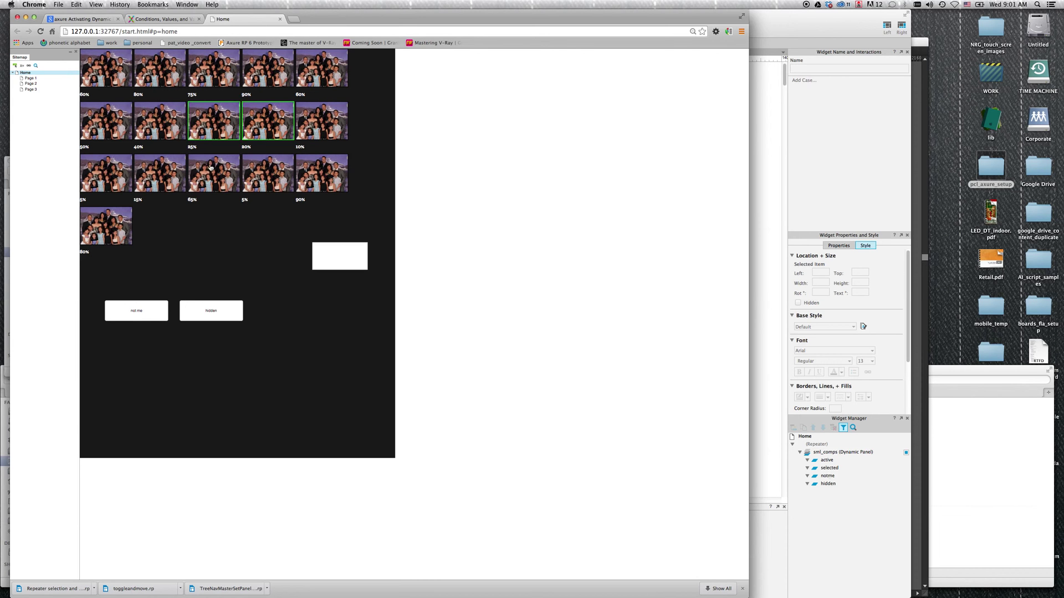
{"action": "left_click", "coordinate": [210, 169]}
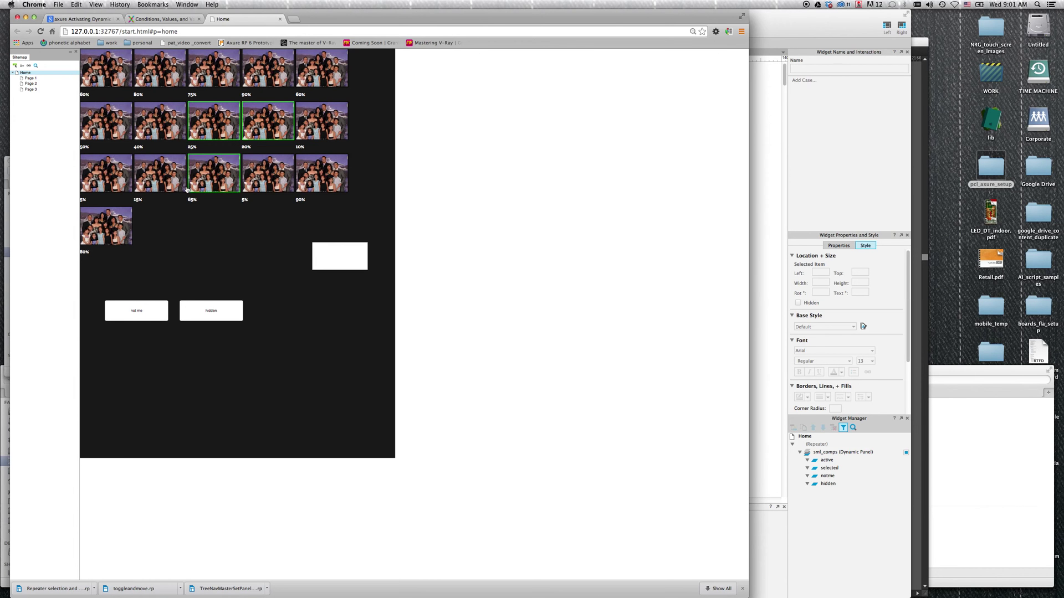
{"action": "left_click", "coordinate": [100, 168]}
{"action": "triple_click", "coordinate": [138, 312]}
- Open the not me button's OnClick case 'nome' in the Case Editor
{"action": "left_click", "coordinate": [757, 165]}
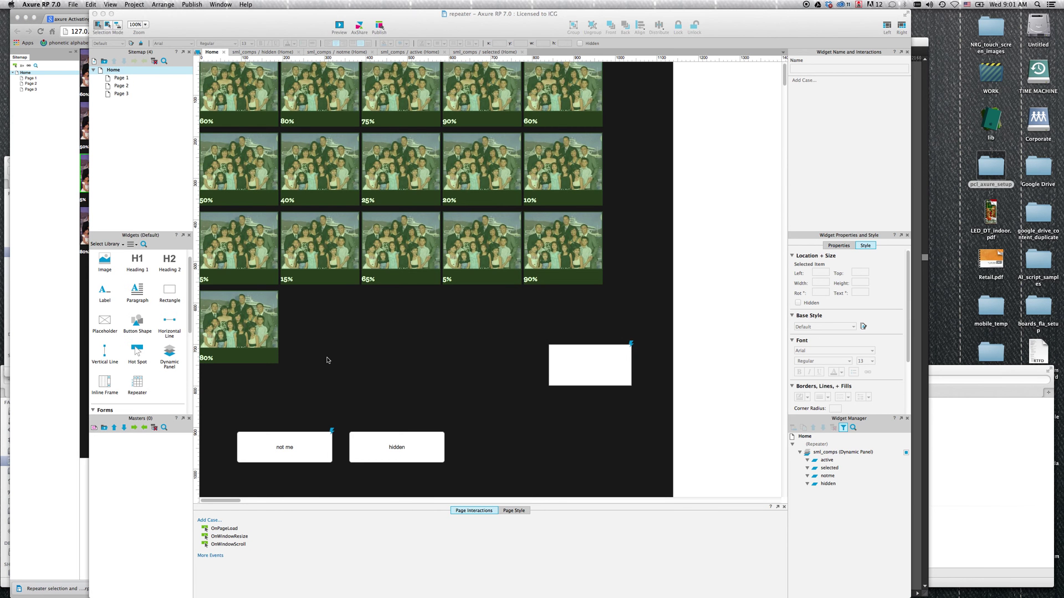
{"action": "left_click", "coordinate": [286, 462]}
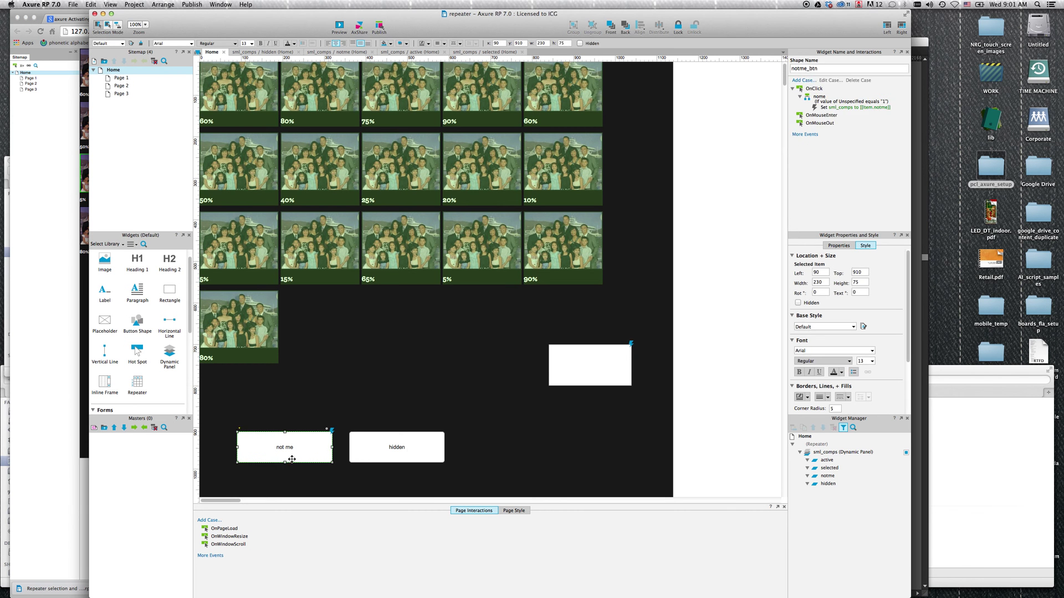
{"action": "left_click", "coordinate": [822, 103]}
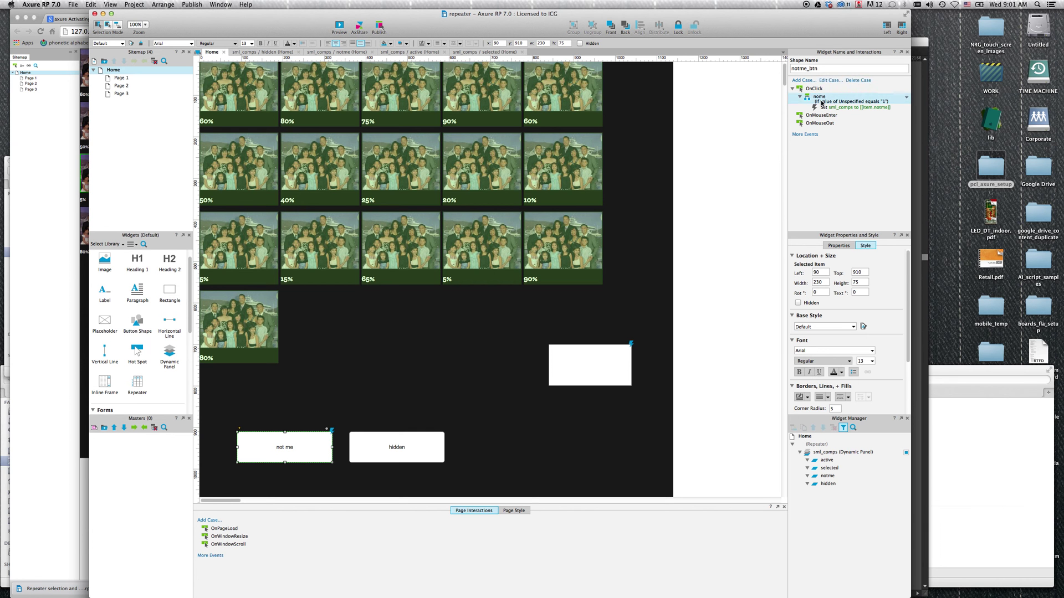
{"action": "double_click", "coordinate": [822, 103]}
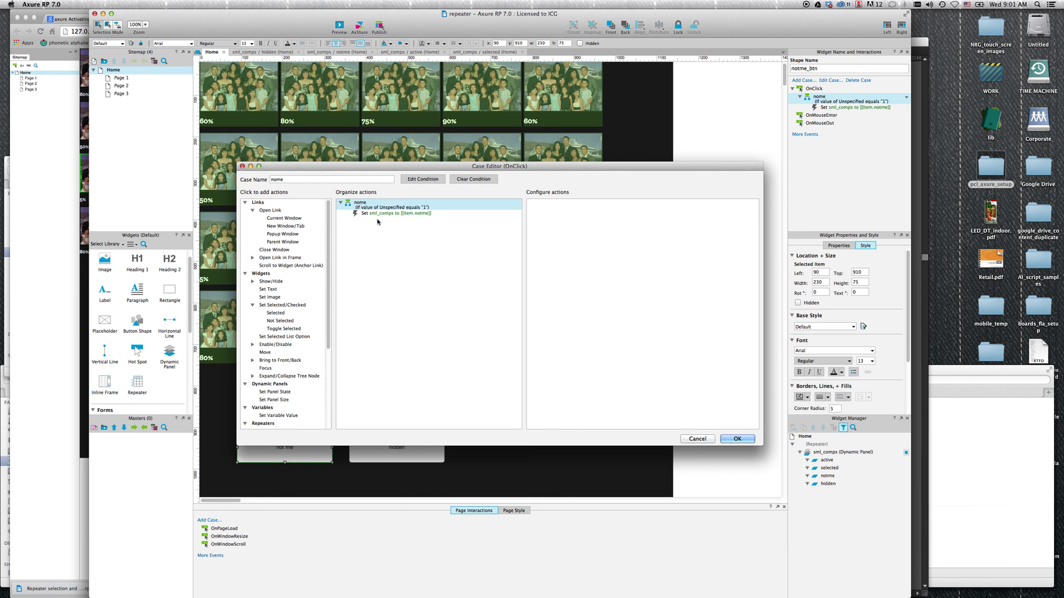
- Delete the OnLoadVariable condition so the nome case only sets sml_comps to [[Item.nome]]
{"action": "left_click", "coordinate": [424, 179]}
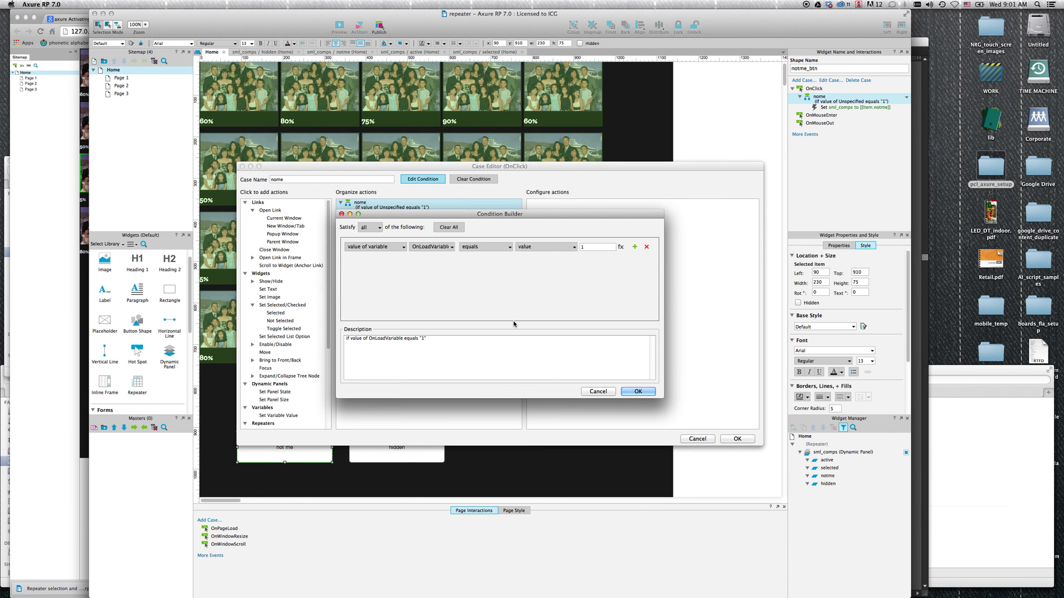
{"action": "left_click", "coordinate": [397, 247]}
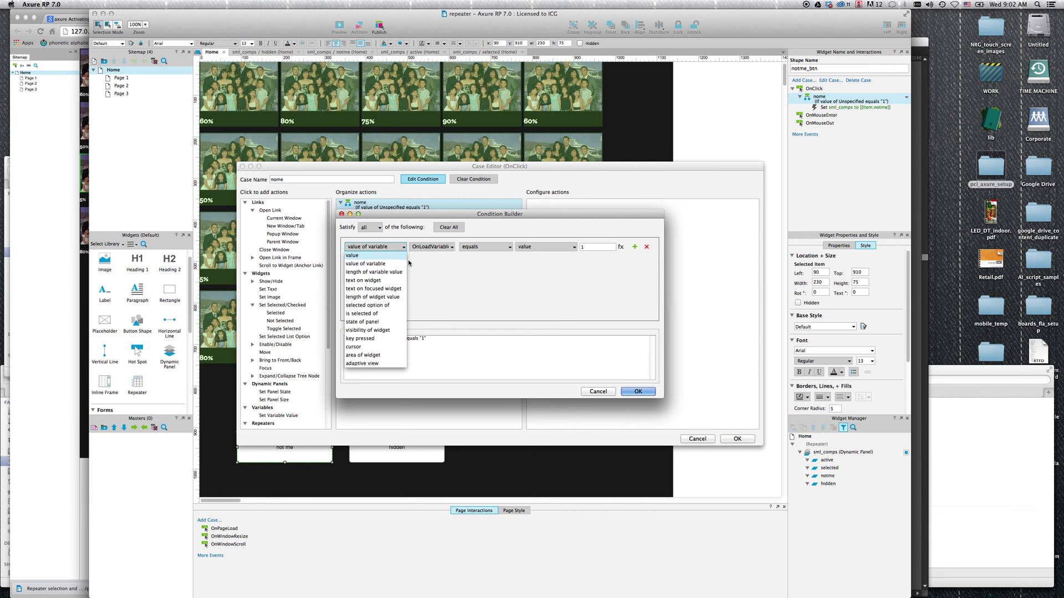
{"action": "left_click", "coordinate": [487, 283]}
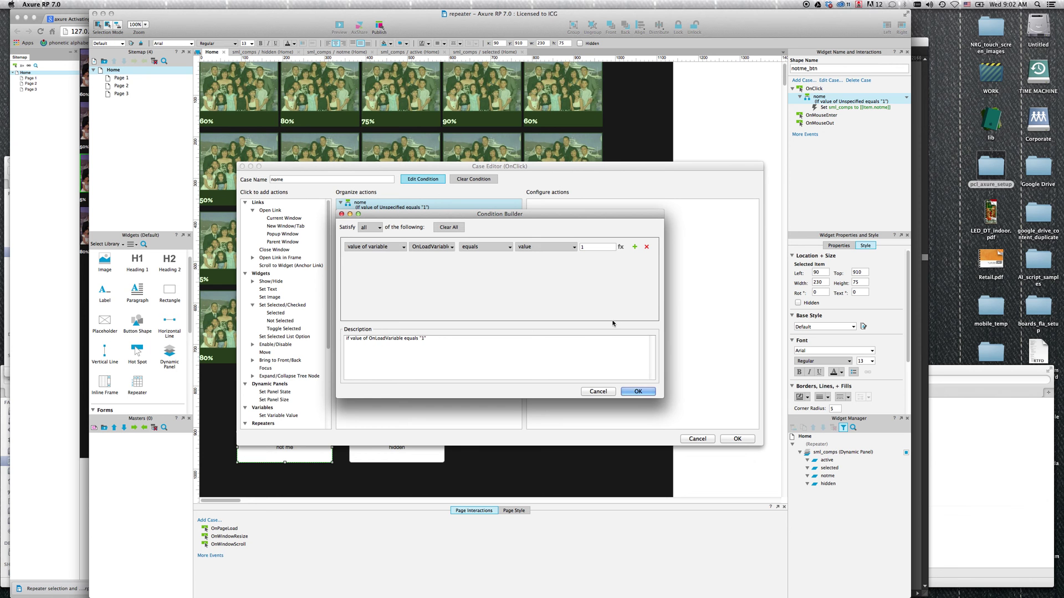
{"action": "left_click", "coordinate": [588, 248]}
{"action": "left_click", "coordinate": [541, 293]}
{"action": "left_click", "coordinate": [646, 247]}
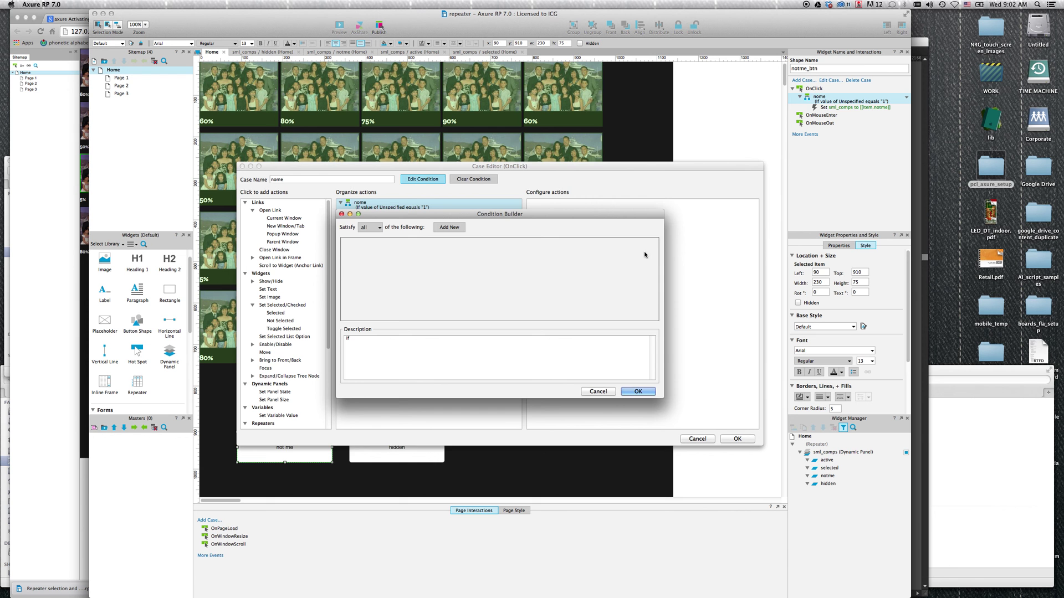
{"action": "left_click", "coordinate": [636, 391]}
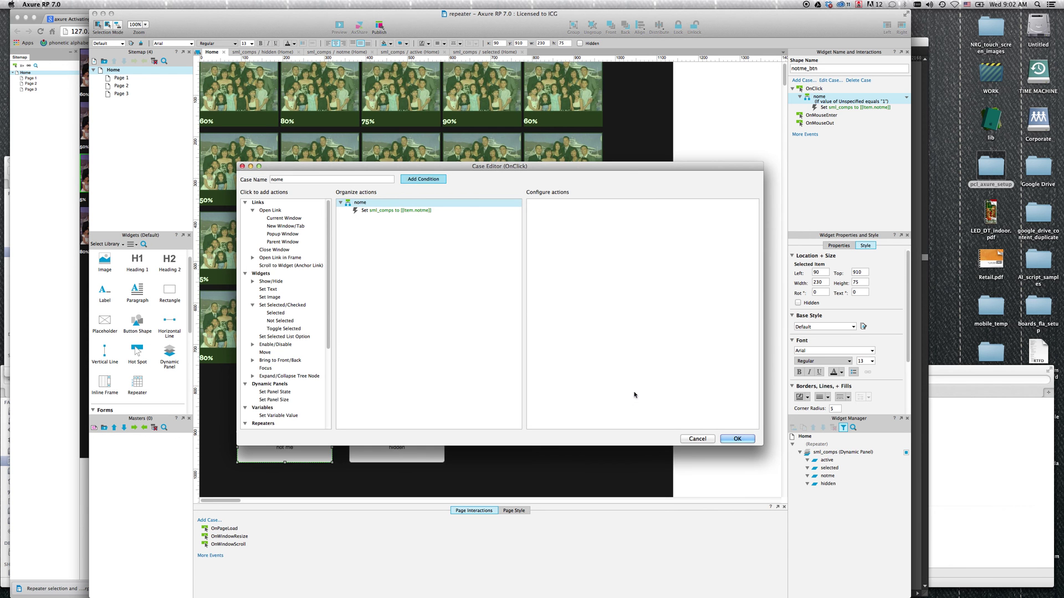
{"action": "left_click", "coordinate": [738, 439]}
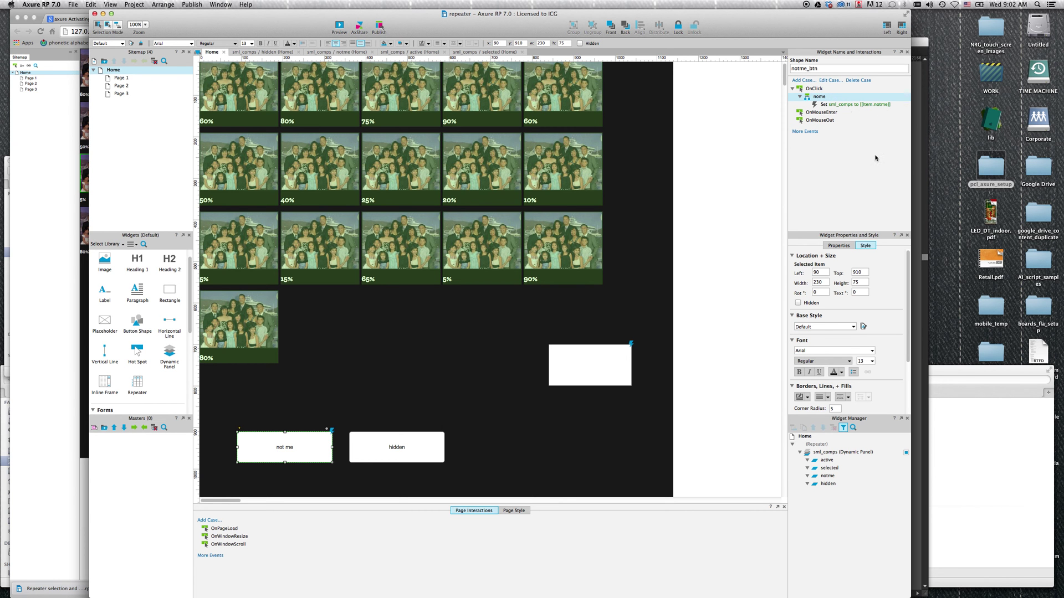
- Preview the updated prototype in Chrome
{"action": "mouse_move", "coordinate": [830, 479]}
{"action": "left_click", "coordinate": [340, 26]}
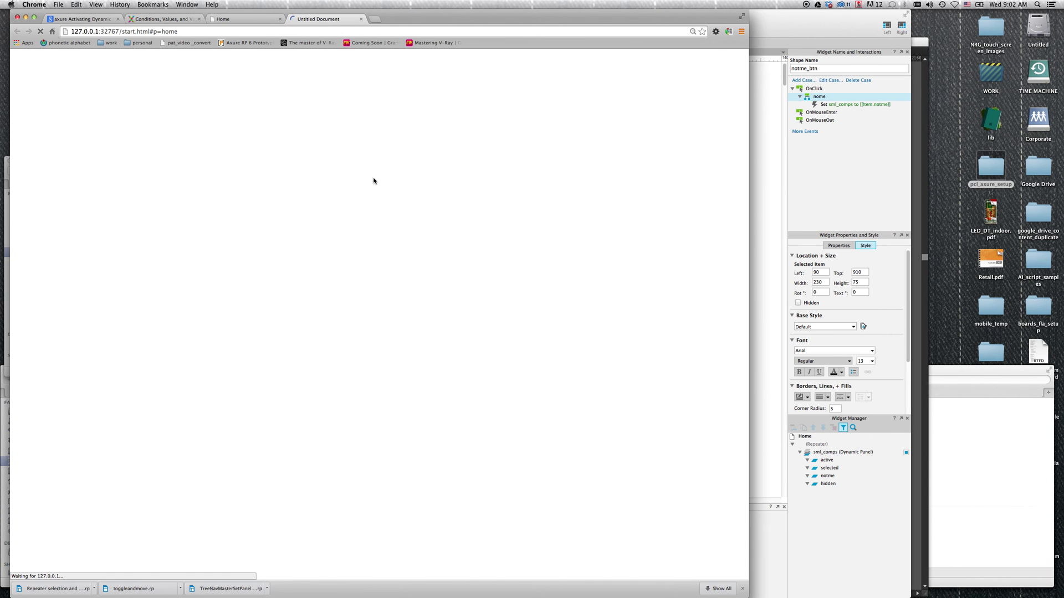
- Close the stale Home preview tab, check the new preview, and return to Axure
{"action": "left_click", "coordinate": [280, 18]}
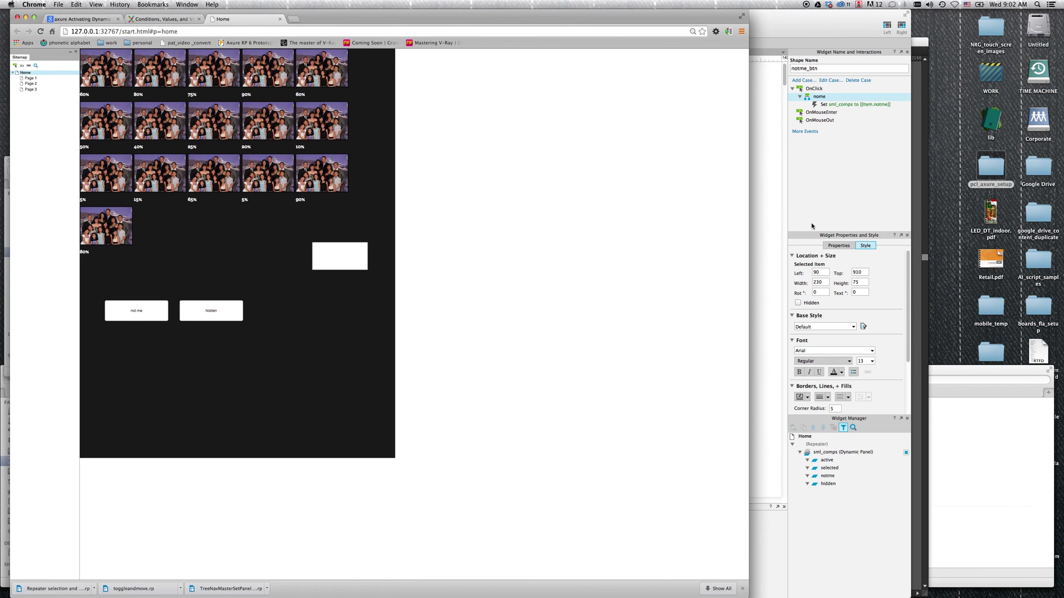
{"action": "scroll", "coordinate": [859, 349], "scroll_direction": "down", "scroll_amount": 1}
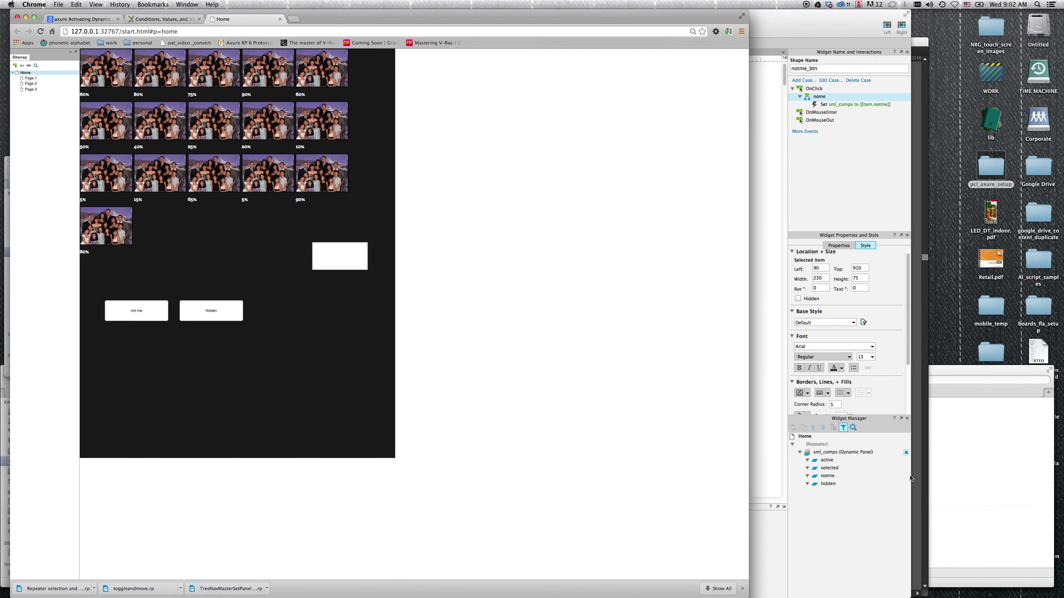
{"action": "left_click", "coordinate": [824, 462]}
- Open the sml_comps active state and inspect its photo's OnClick Case 1, then return to the preview
{"action": "left_click", "coordinate": [827, 463]}
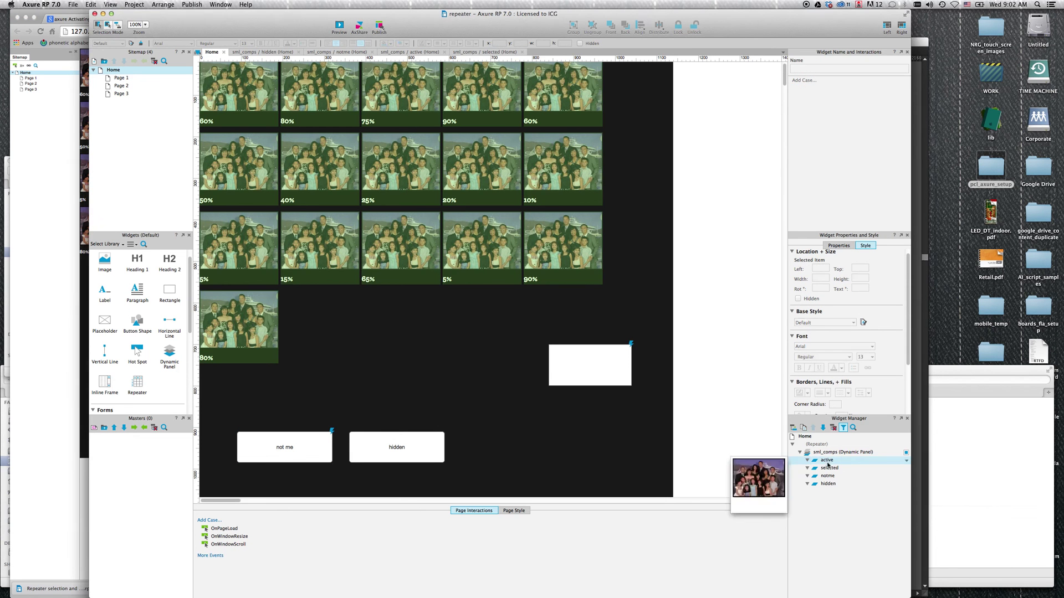
{"action": "left_click", "coordinate": [827, 463]}
{"action": "left_click", "coordinate": [816, 462]}
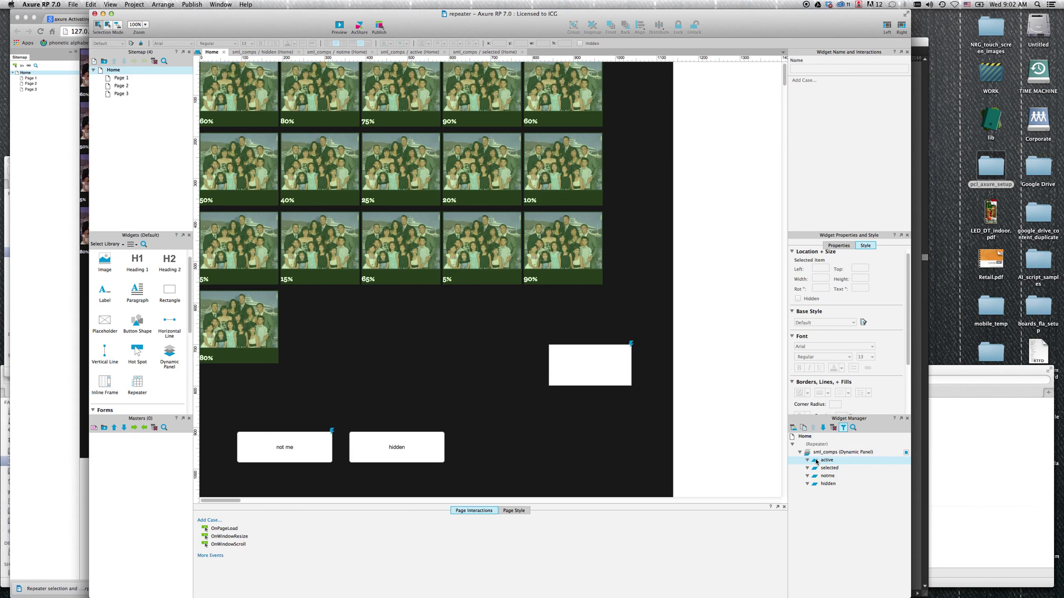
{"action": "double_click", "coordinate": [816, 462]}
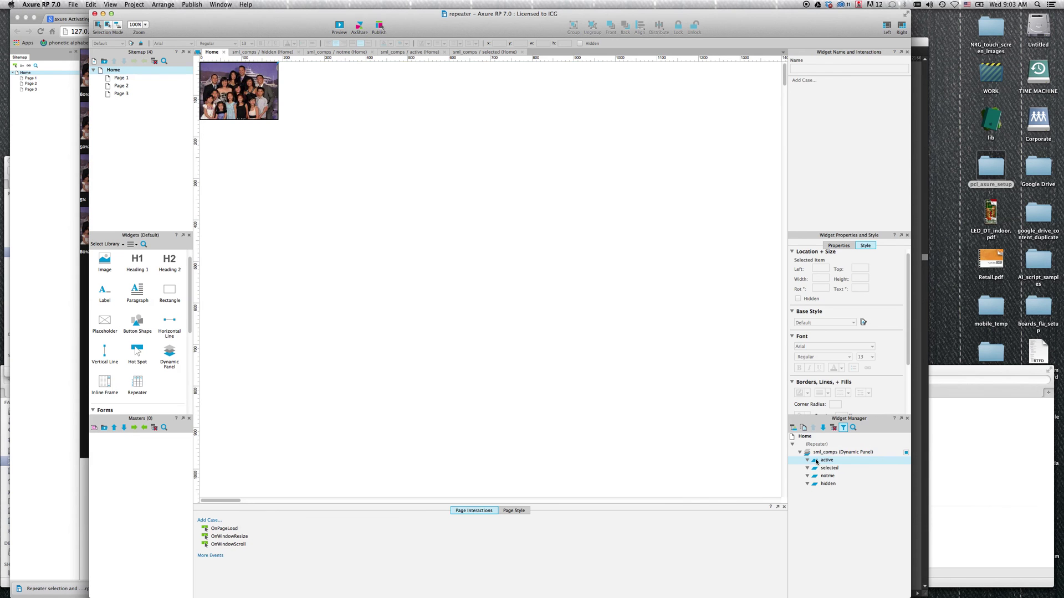
{"action": "left_click", "coordinate": [244, 96]}
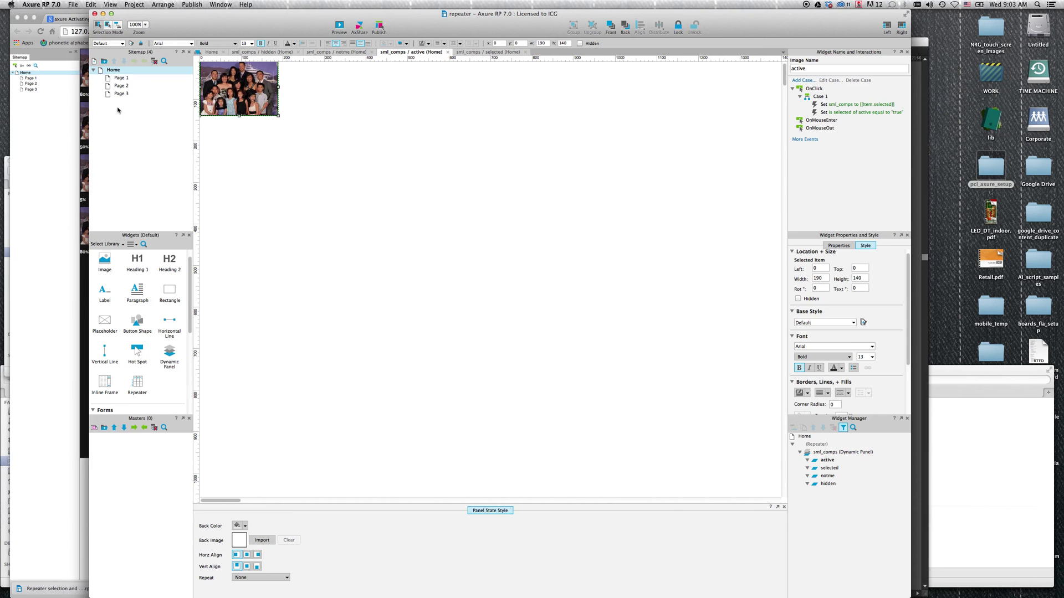
{"action": "left_click", "coordinate": [55, 128]}
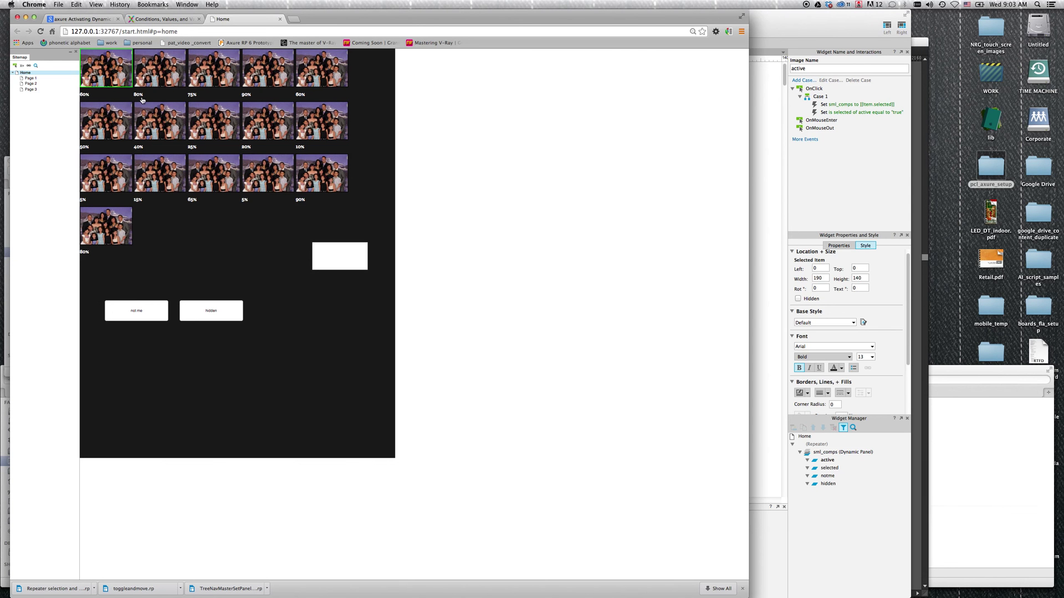
- Select the 40% and 25% thumbnails, then click not me to turn every border red
{"action": "left_click", "coordinate": [150, 118]}
{"action": "left_click", "coordinate": [214, 125]}
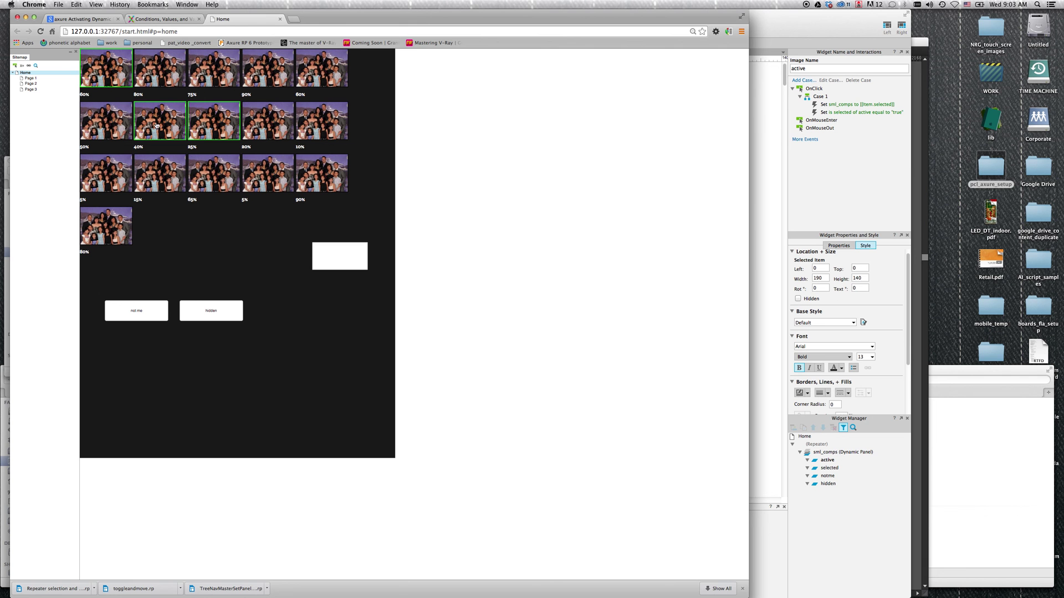
{"action": "left_click", "coordinate": [134, 316]}
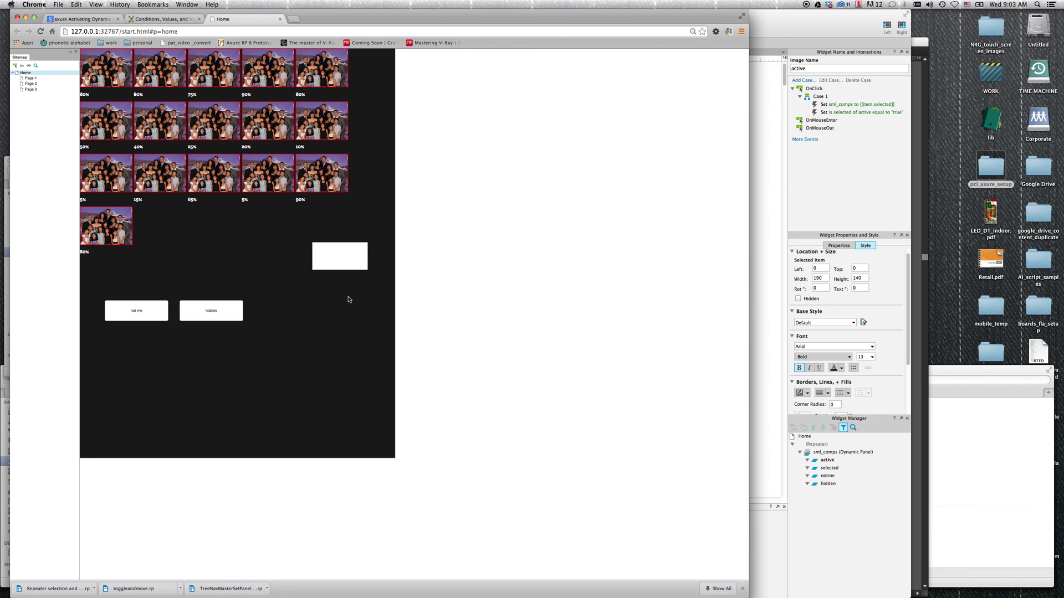
{"action": "left_click", "coordinate": [770, 200]}
{"action": "left_click", "coordinate": [485, 216]}
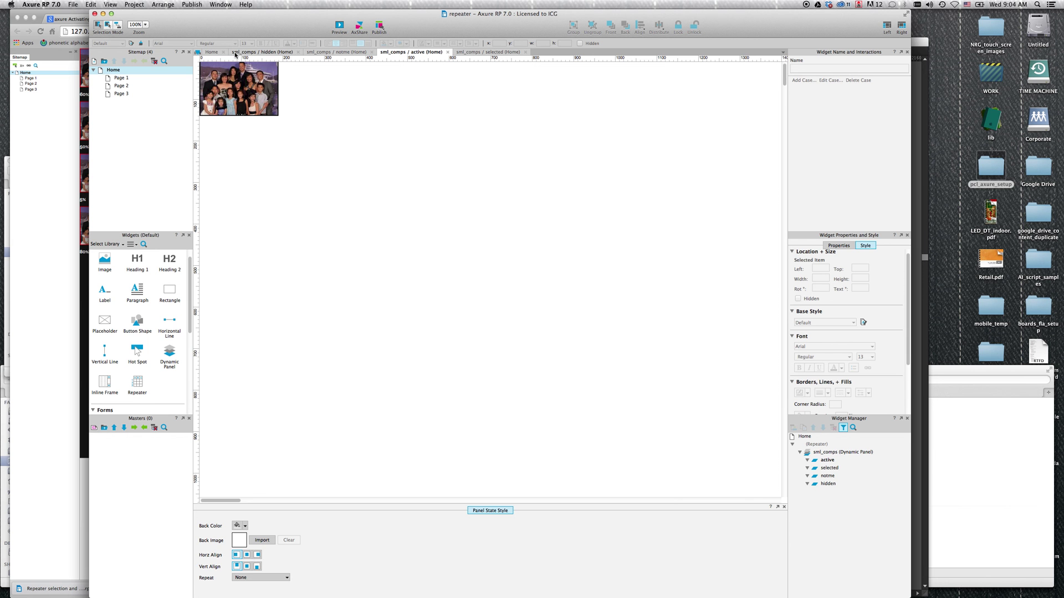
- Reopen the Home page and select the not me button to review its nome case
{"action": "left_click", "coordinate": [212, 52]}
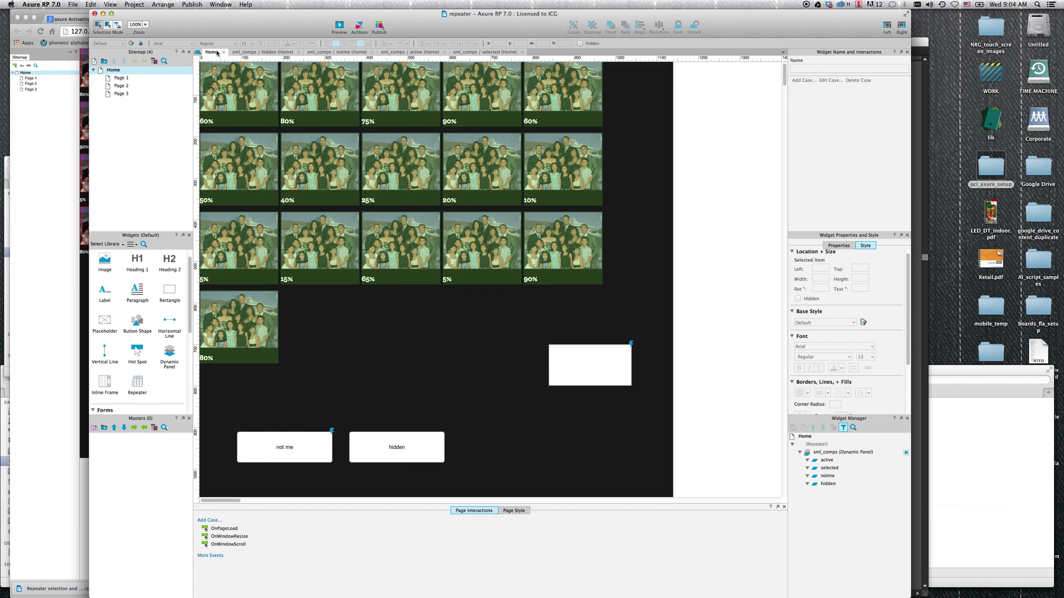
{"action": "left_click", "coordinate": [297, 446]}
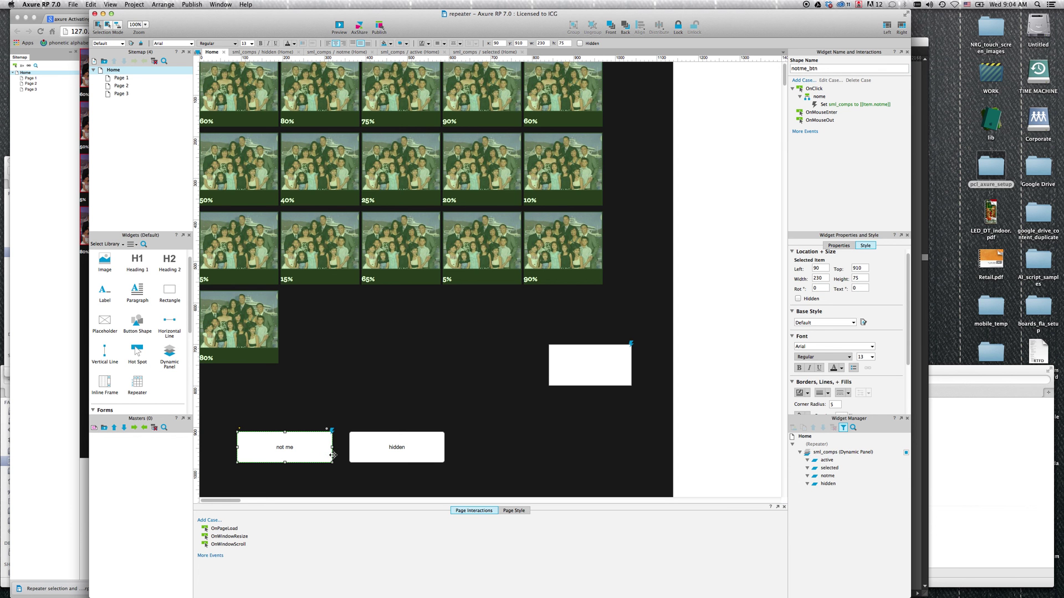
{"action": "scroll", "coordinate": [298, 449], "scroll_direction": "down", "scroll_amount": 1}
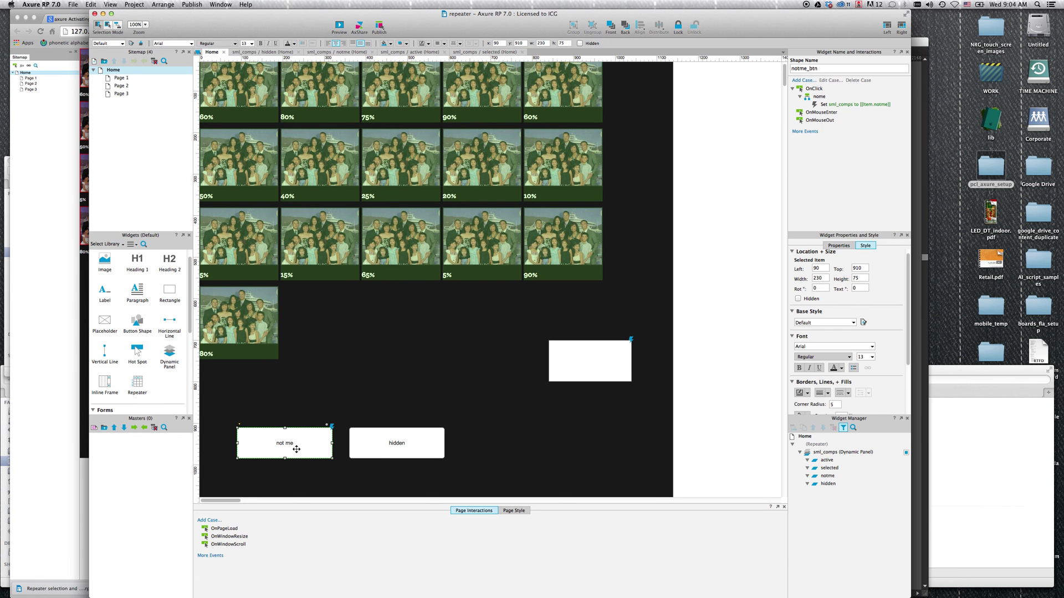